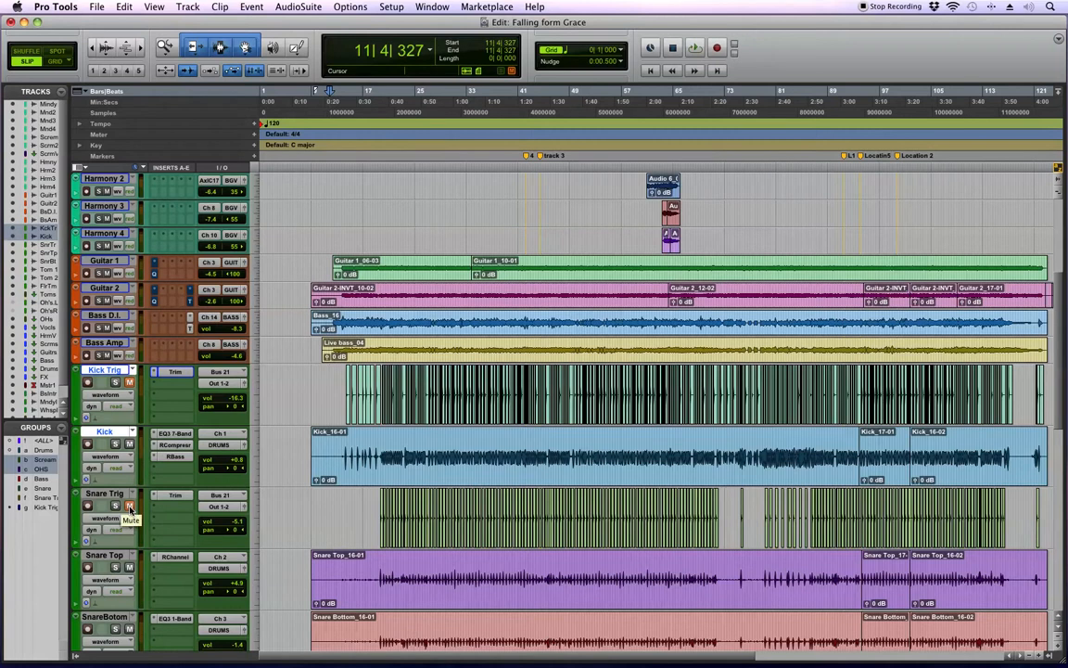
# - Play the song from bar 11, stop playback and look over the kick, snare and tom tracks
pyautogui.press('space')
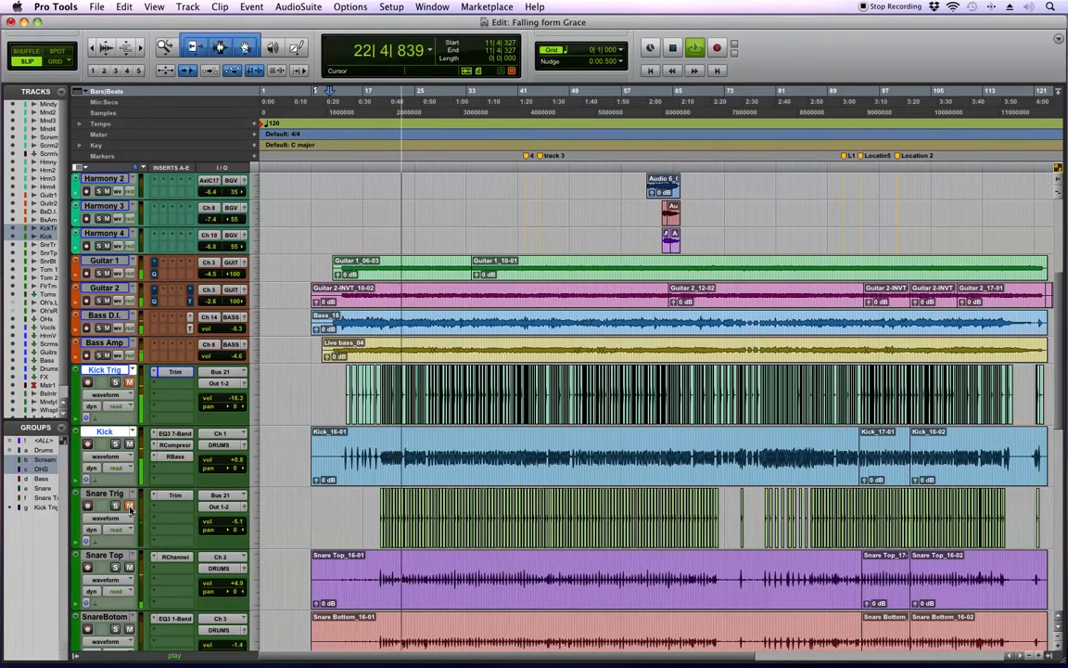
pyautogui.press('space')
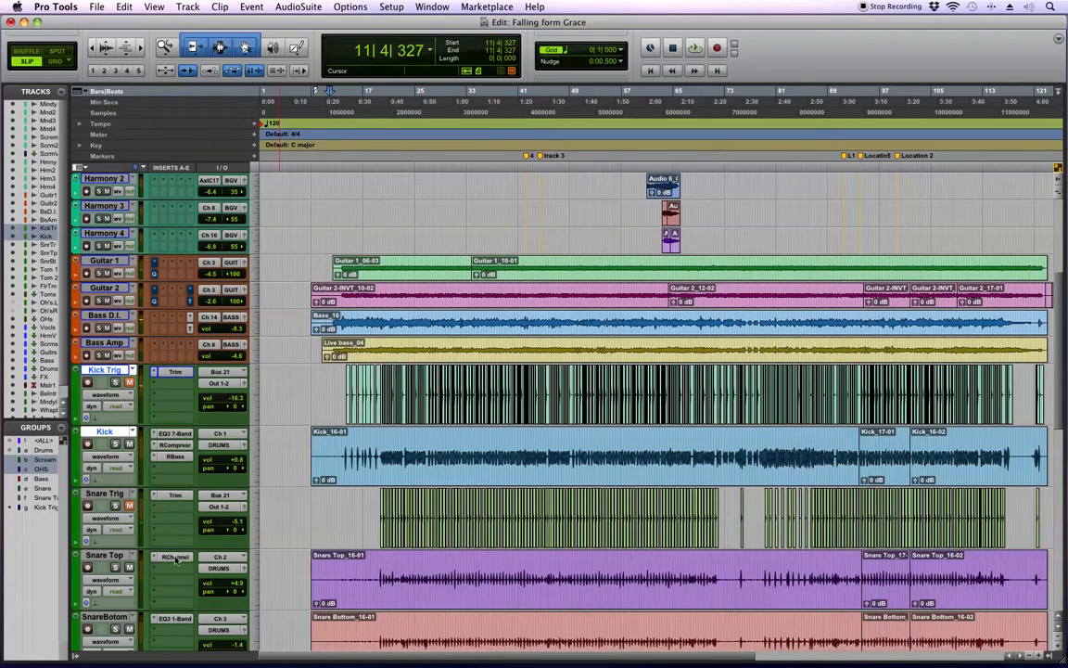
pyautogui.scroll(-8, 165, 559)
pyautogui.scroll(2, 174, 559)
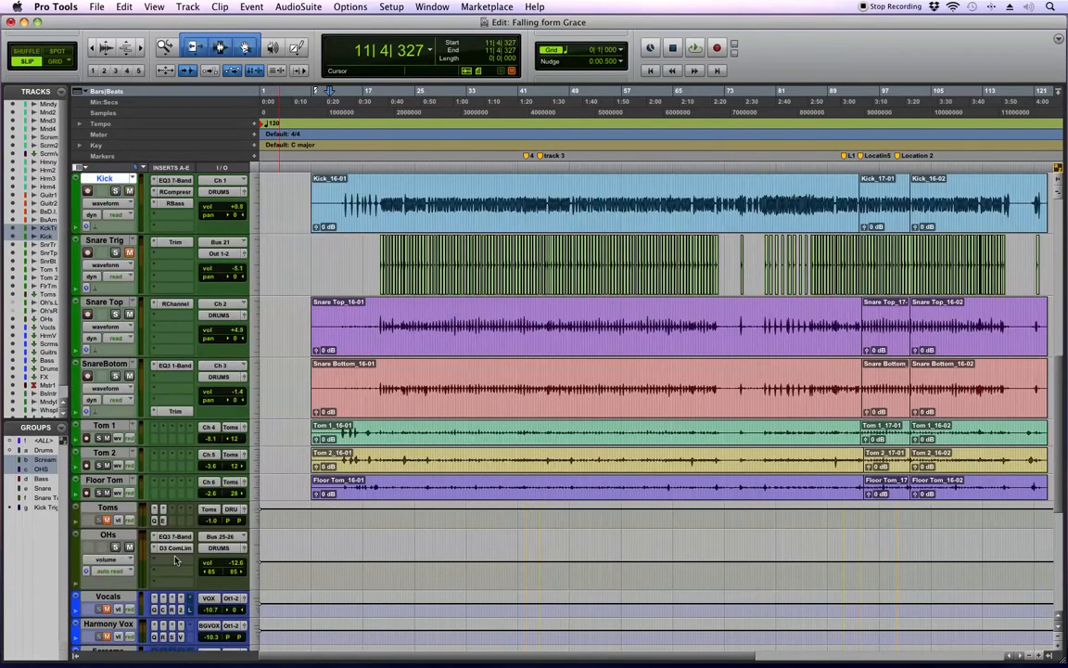
pyautogui.scroll(4, 176, 559)
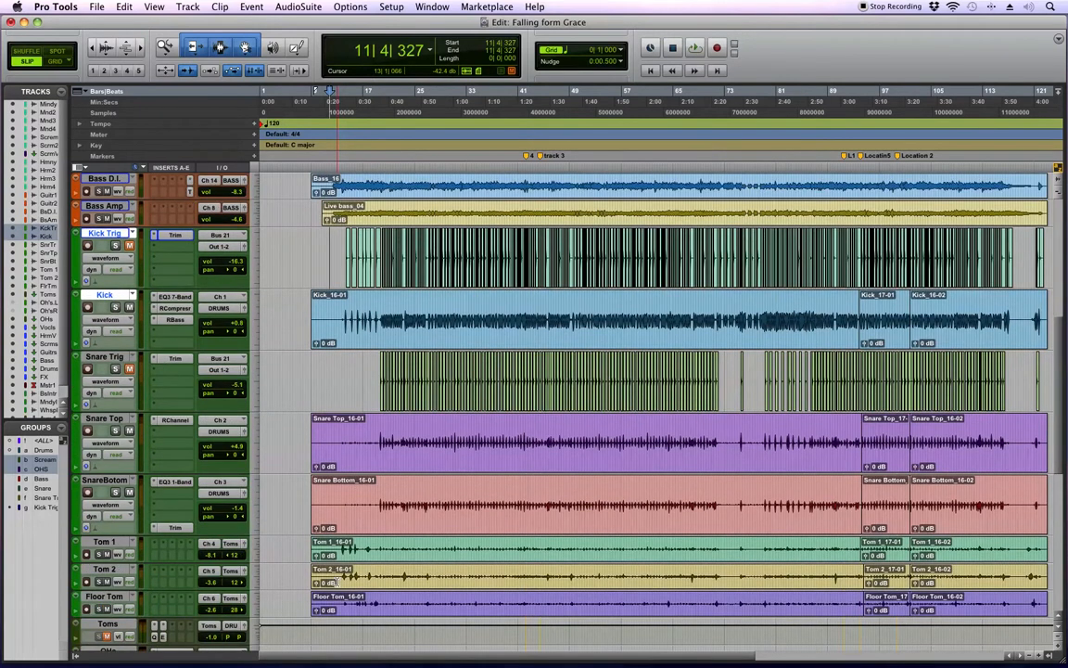
pyautogui.scroll(3, 357, 552)
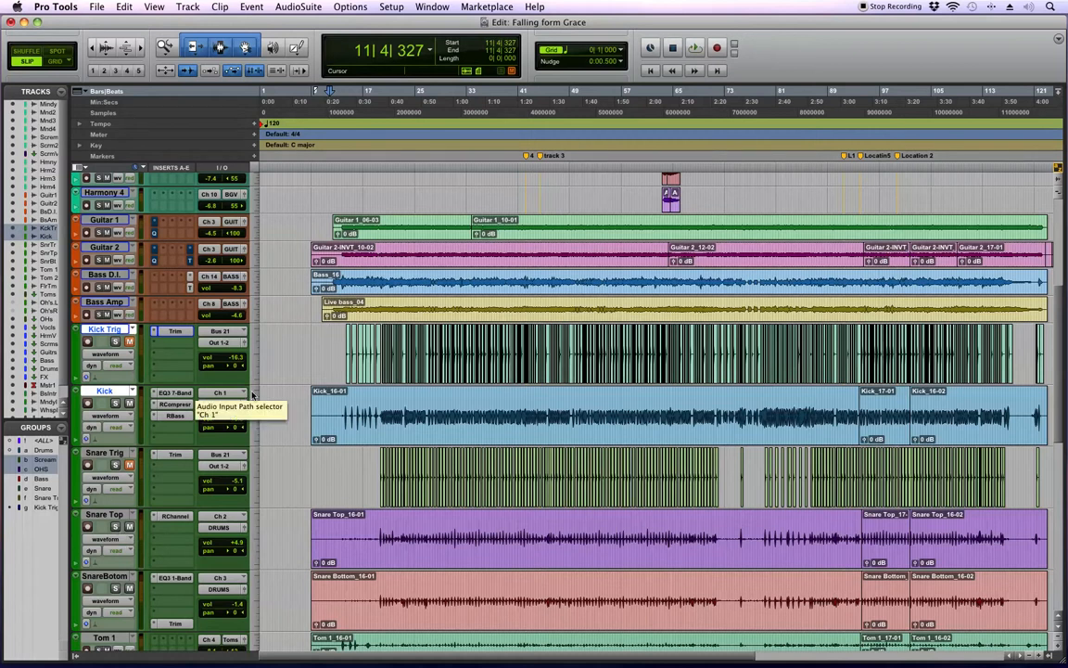
pyautogui.scroll(5, 200, 408)
# - Review the group creation options for the Kick Trig and Kick tracks and cancel without creating a group
pyautogui.click(329, 437)
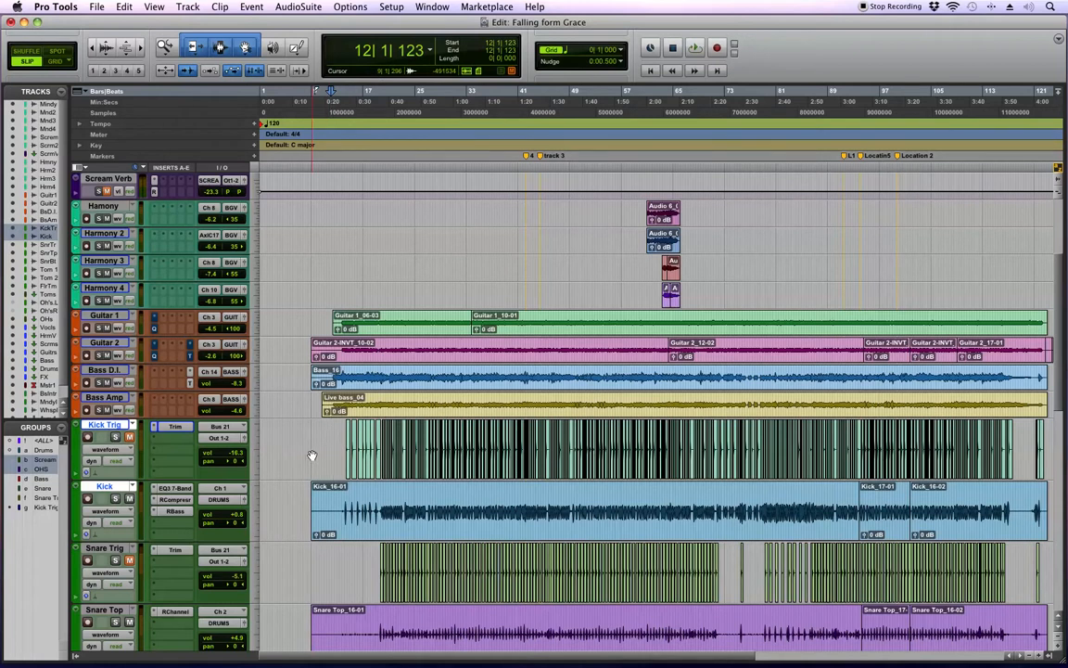
pyautogui.press('super+g')
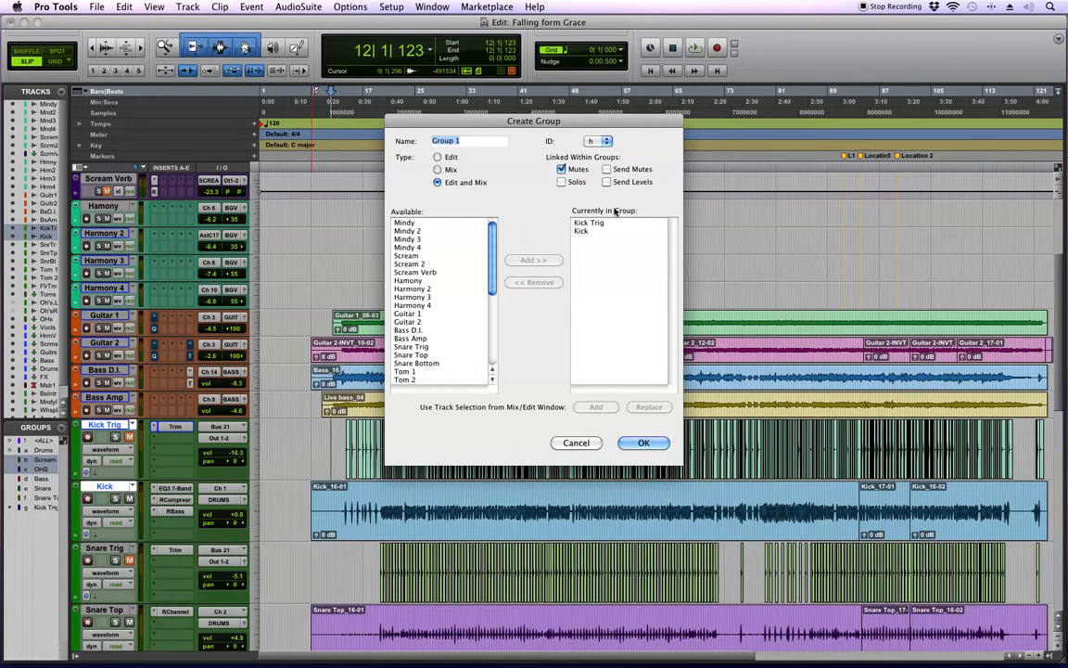
pyautogui.scroll(-5, 426, 315)
pyautogui.scroll(5, 416, 318)
pyautogui.press('Escape')
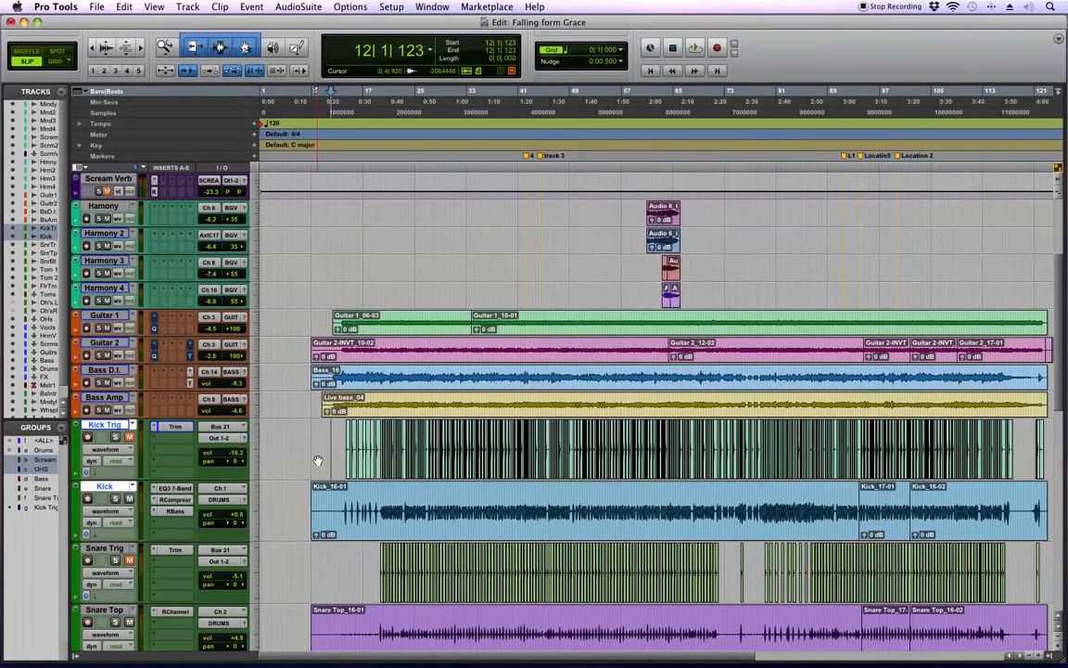
# - Place the edit cursor on the Kick Trig track just before its first clip in bar 14
pyautogui.press('super+bracketright')
pyautogui.press('super+bracketright')
pyautogui.press('super+bracketright')
pyautogui.press('super+bracketright')
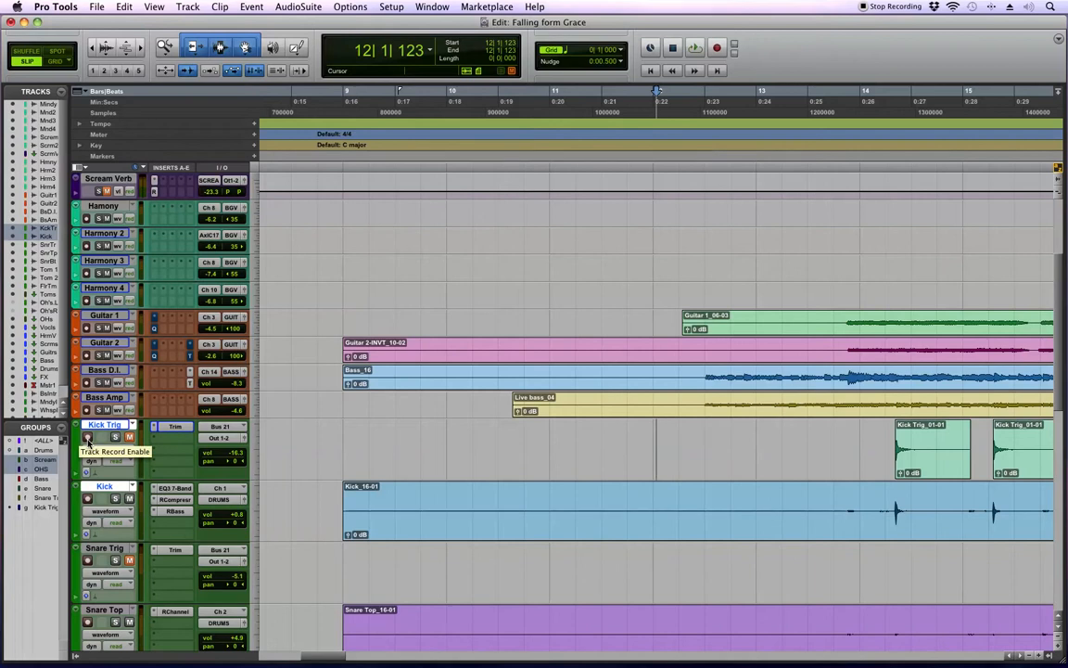
pyautogui.hscroll(3, 691, 419)
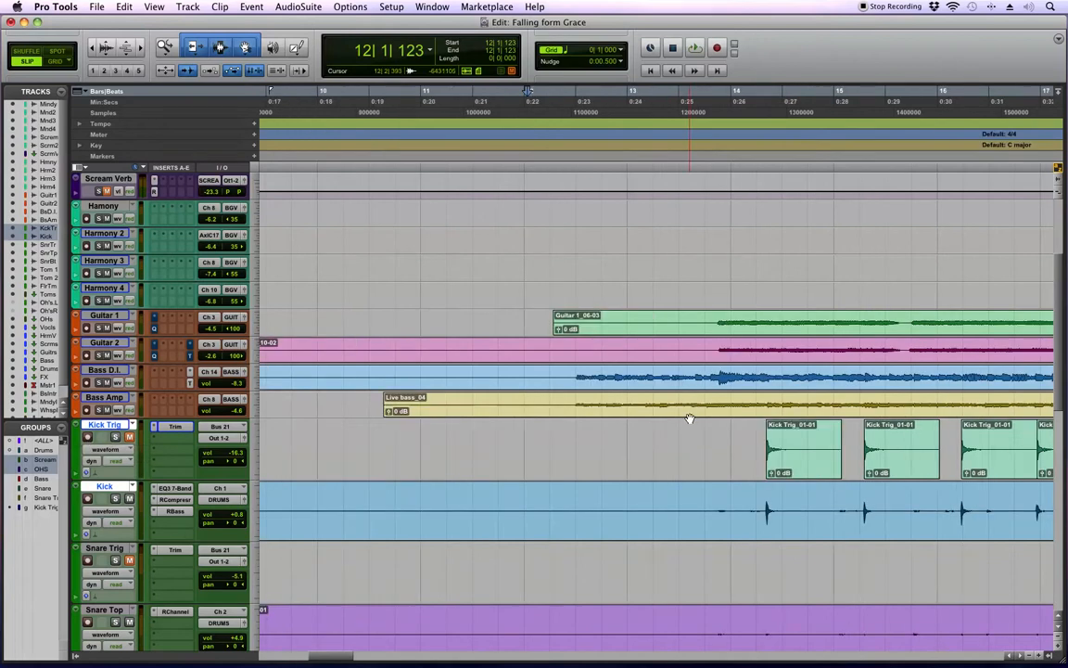
pyautogui.hscroll(1, 691, 419)
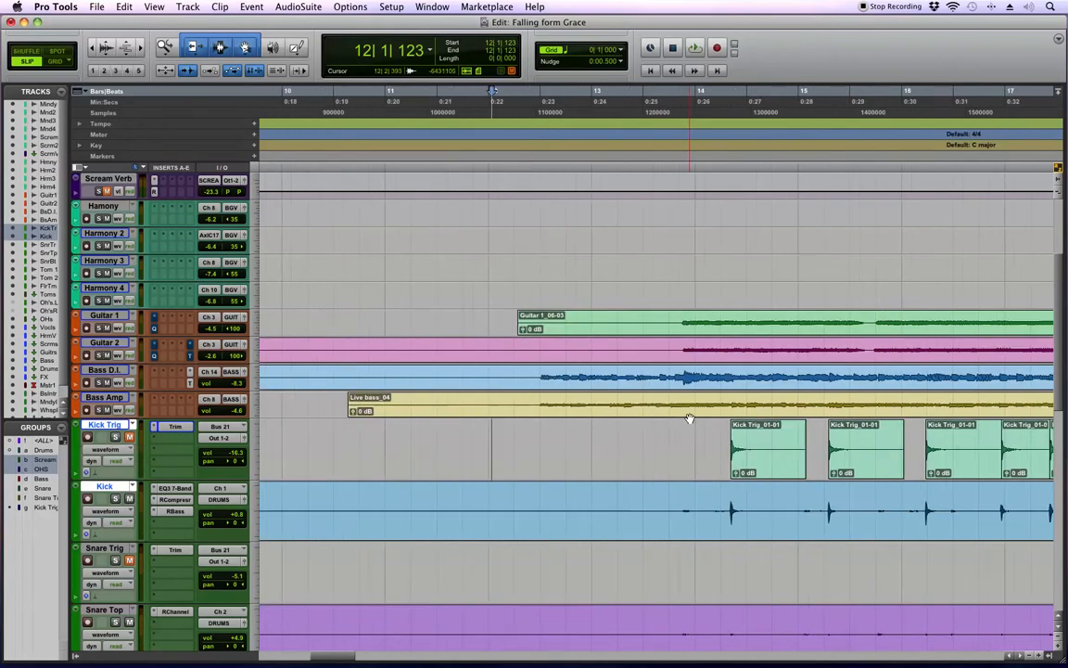
pyautogui.rightClick(750, 466)
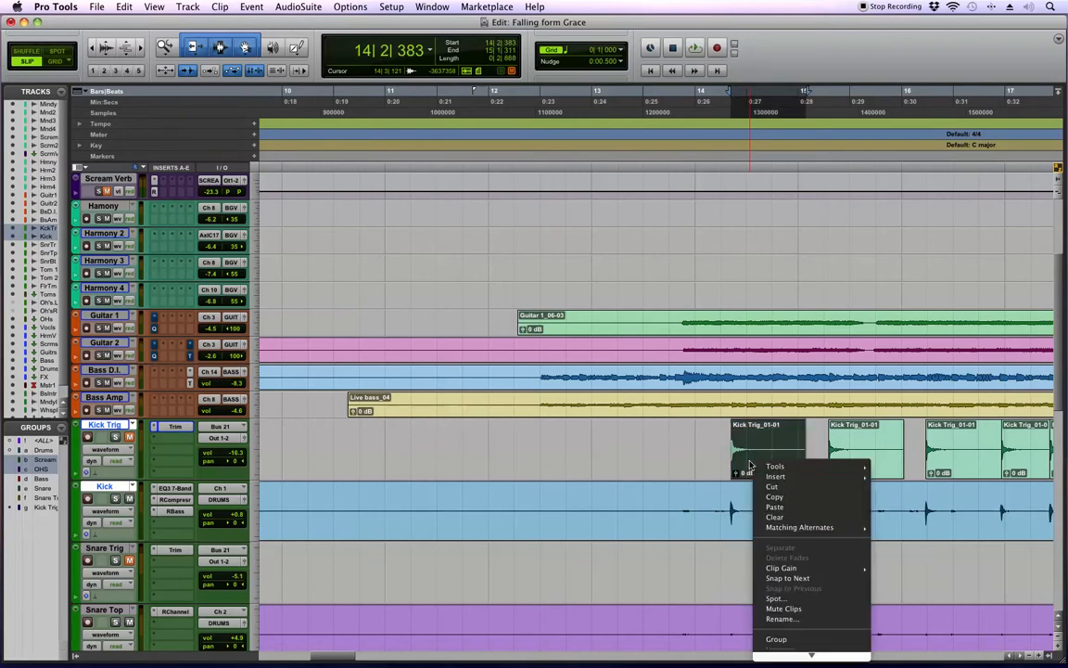
pyautogui.click(713, 443)
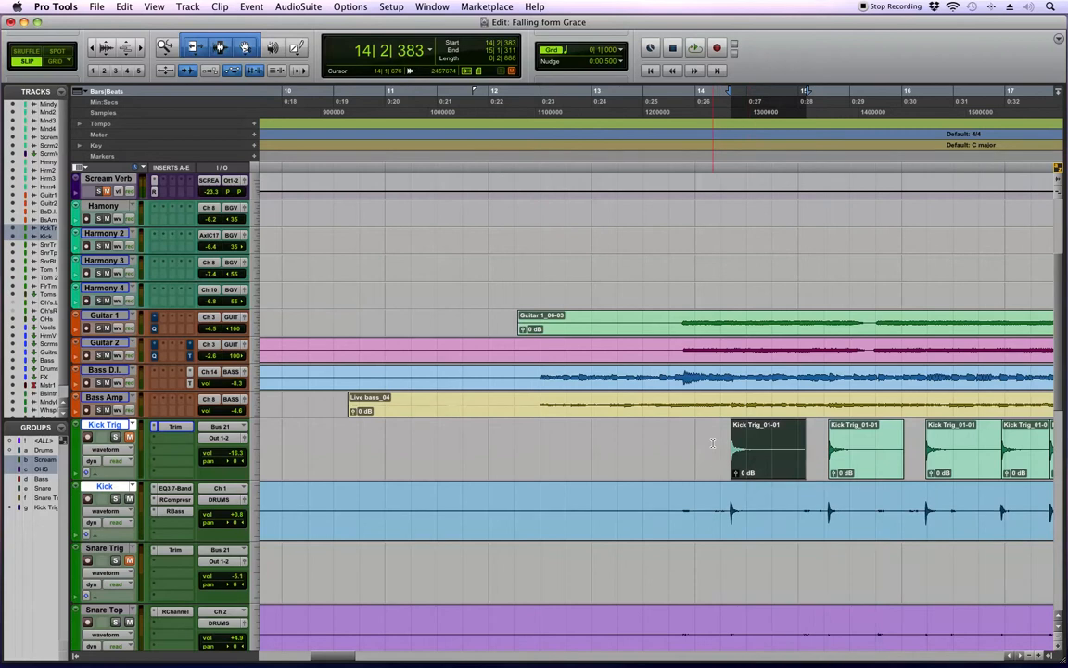
pyautogui.click(713, 443)
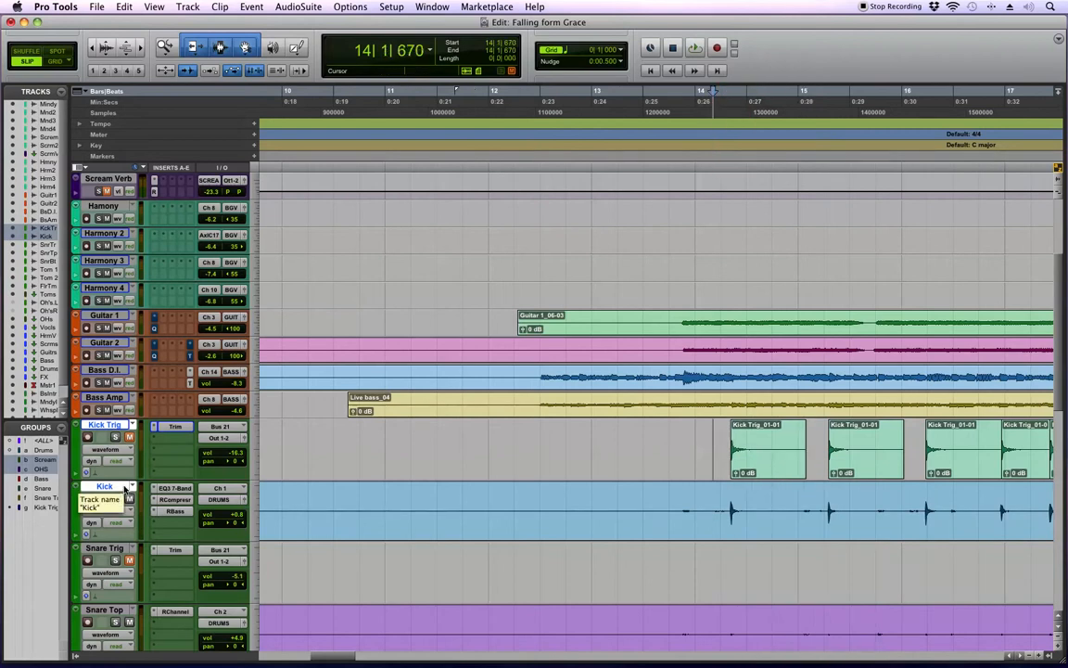
# - Leave only Kick Trig selected with its group active, and move the edit cursor to the start of the first Kick Trig clip
pyautogui.keyDown('super'); pyautogui.click(125, 489); pyautogui.keyUp('super')
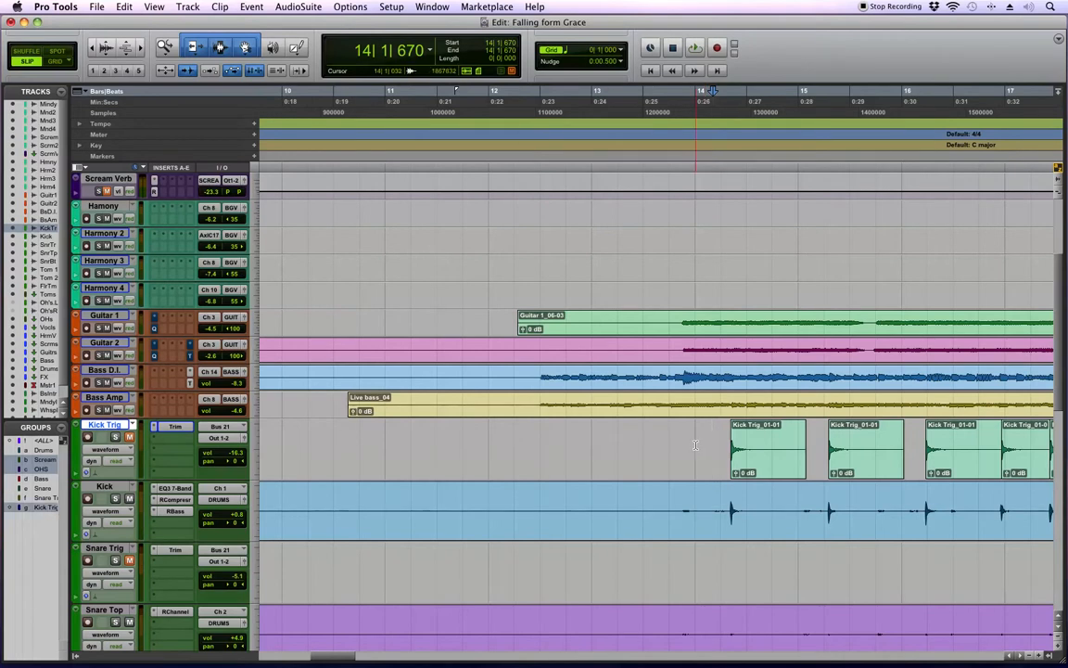
pyautogui.press('Tab')
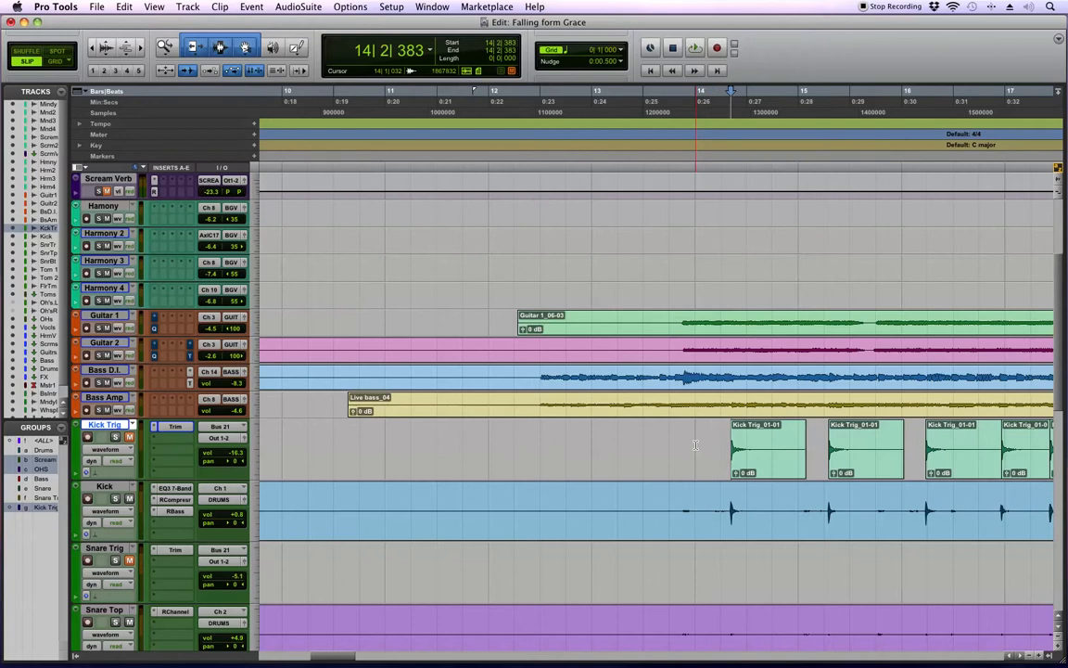
pyautogui.press('super+bracketright')
pyautogui.press('super+bracketright')
pyautogui.press('super+bracketright')
pyautogui.press('super+bracketright')
pyautogui.press('super+bracketright')
pyautogui.press('super+bracketright')
pyautogui.press('super+bracketright')
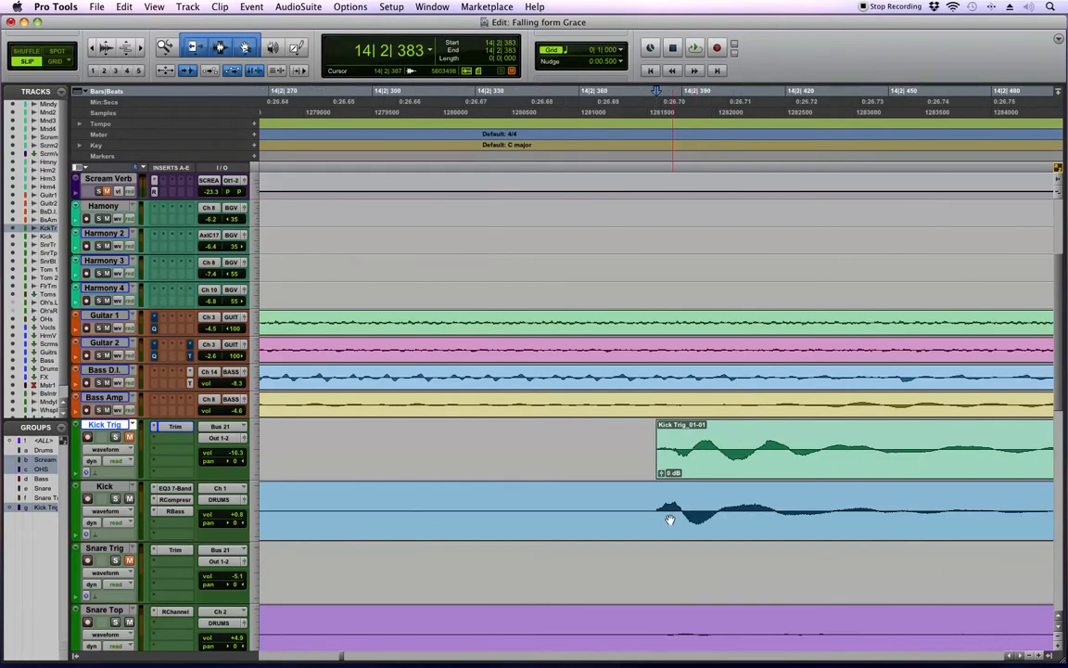
# - Select the full length of the first Kick Trig clip together with the matching audio on the Kick track
pyautogui.click(588, 437)
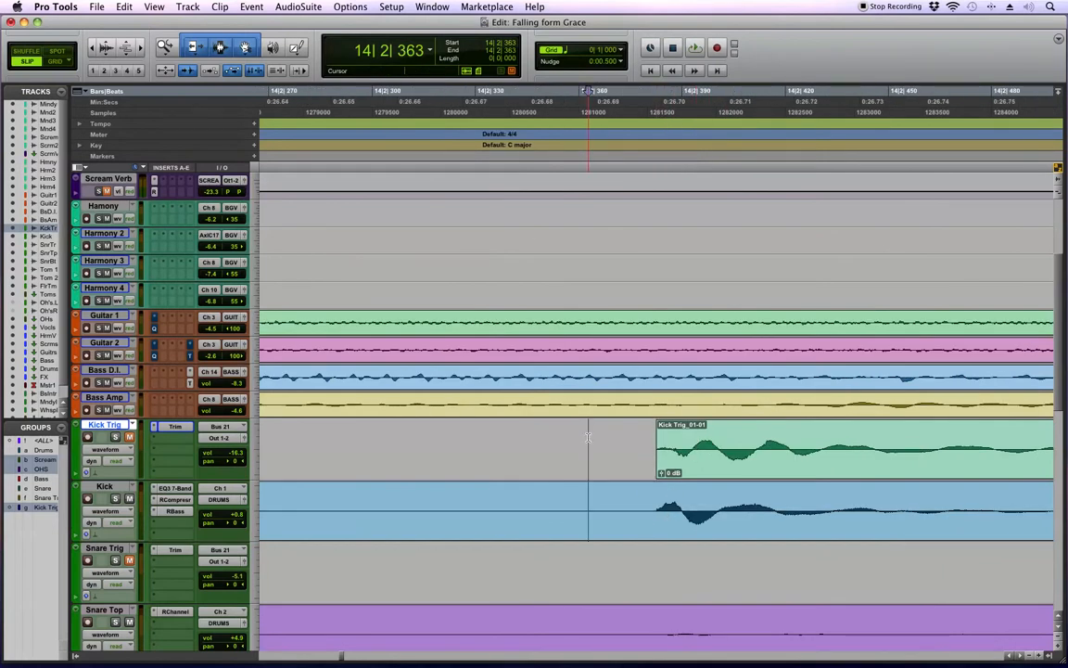
pyautogui.press('Tab')
pyautogui.hotkey('shift', 'Tab')
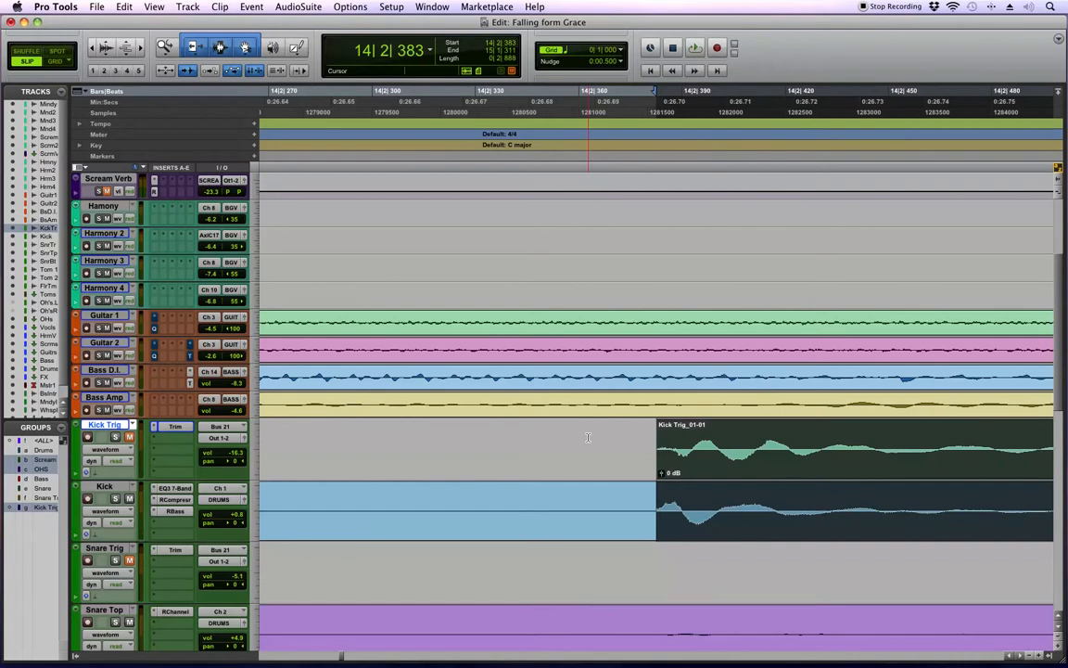
pyautogui.hotkey('alt', 'a')
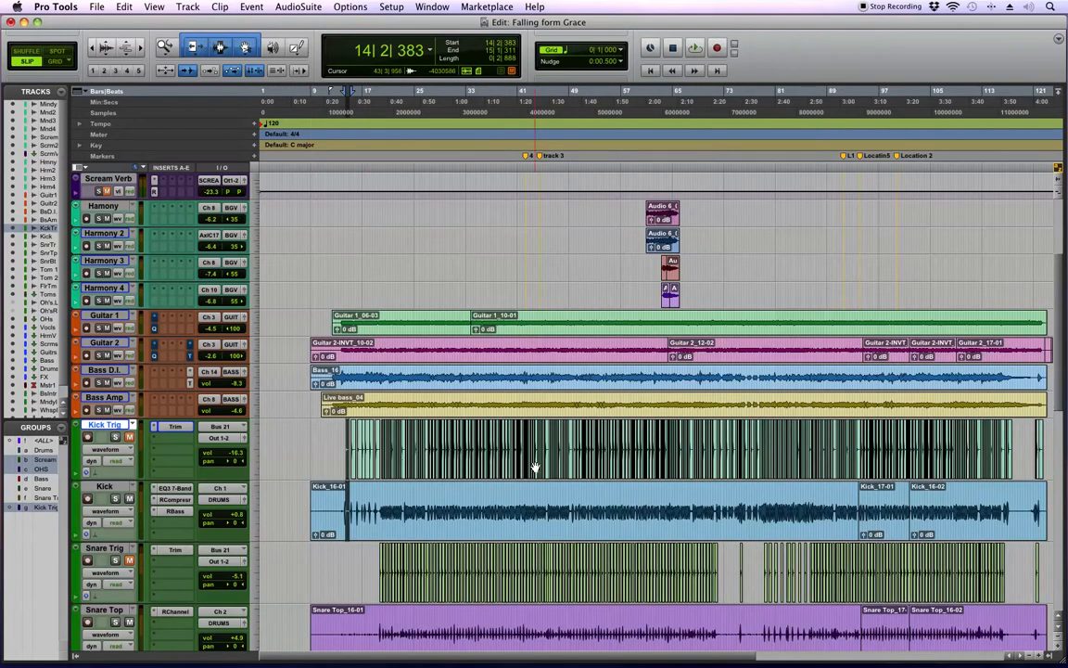
pyautogui.press('super+bracketright')
pyautogui.press('super+bracketright')
pyautogui.press('super+bracketright')
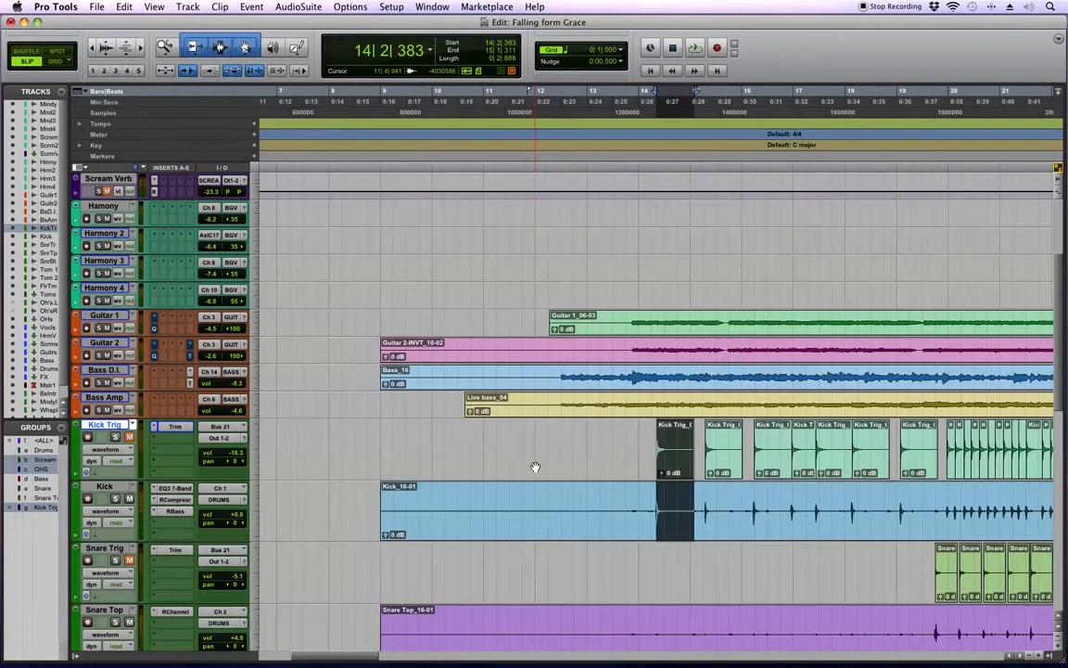
# - Clear the selection and examine closely how the first Kick Trig clip lines up with the matching hit on the Kick track
pyautogui.click(515, 436)
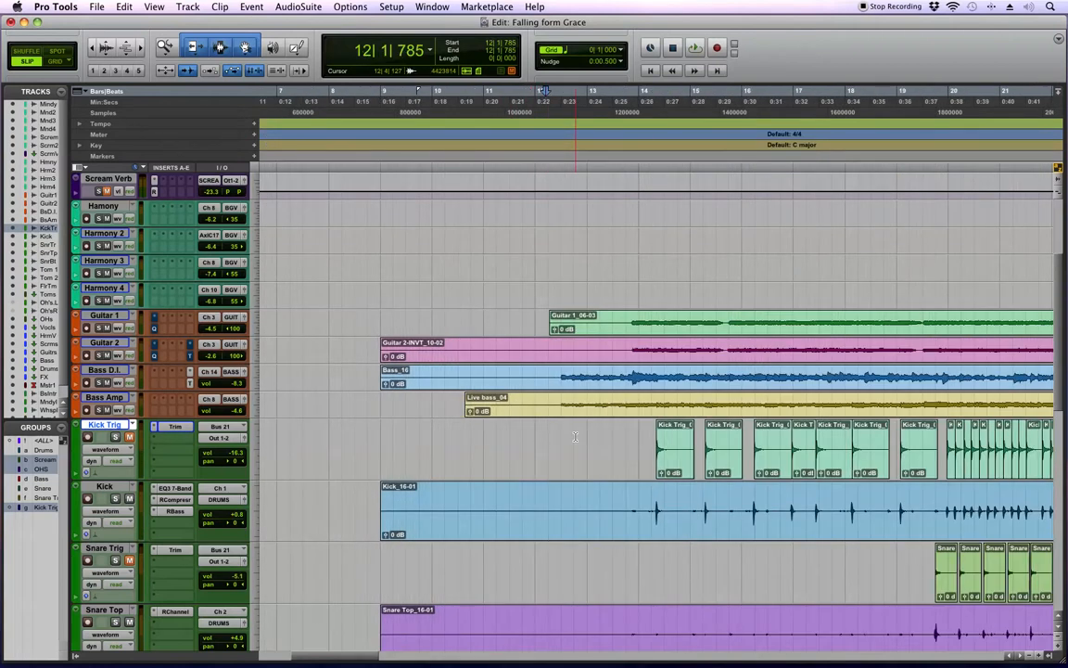
pyautogui.hscroll(5, 533, 426)
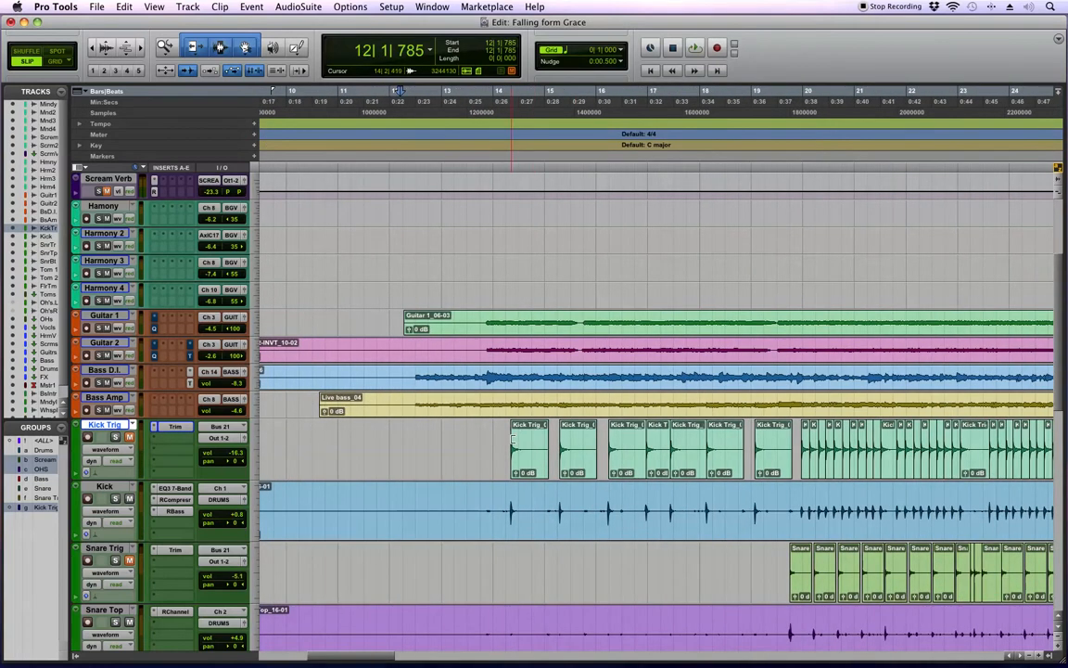
pyautogui.scroll(-2, 593, 423)
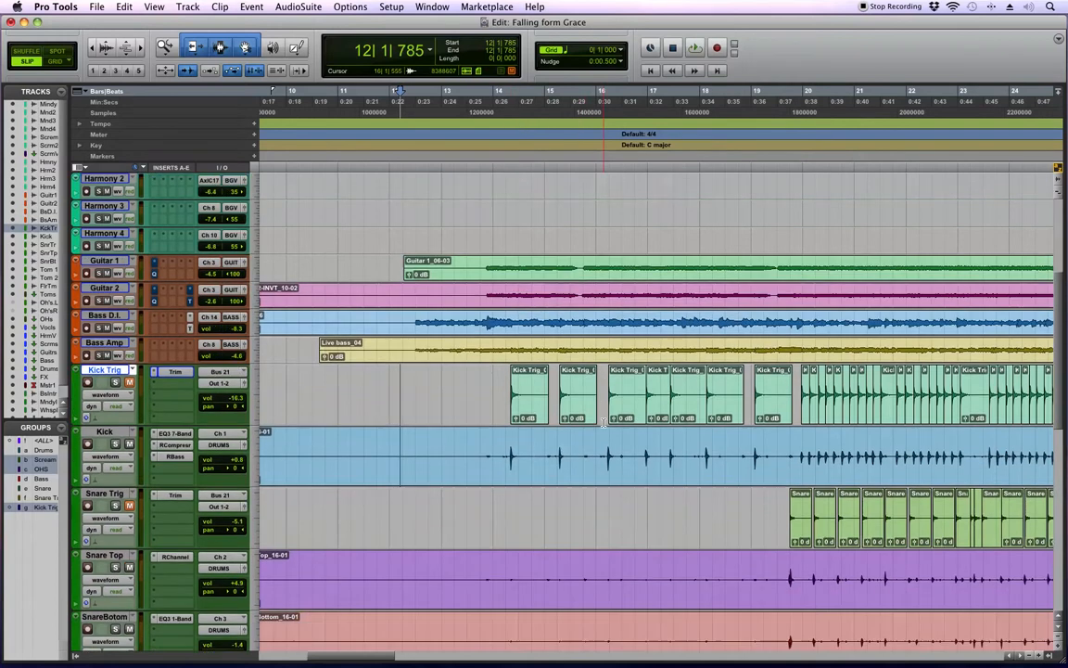
pyautogui.scroll(6, 604, 423)
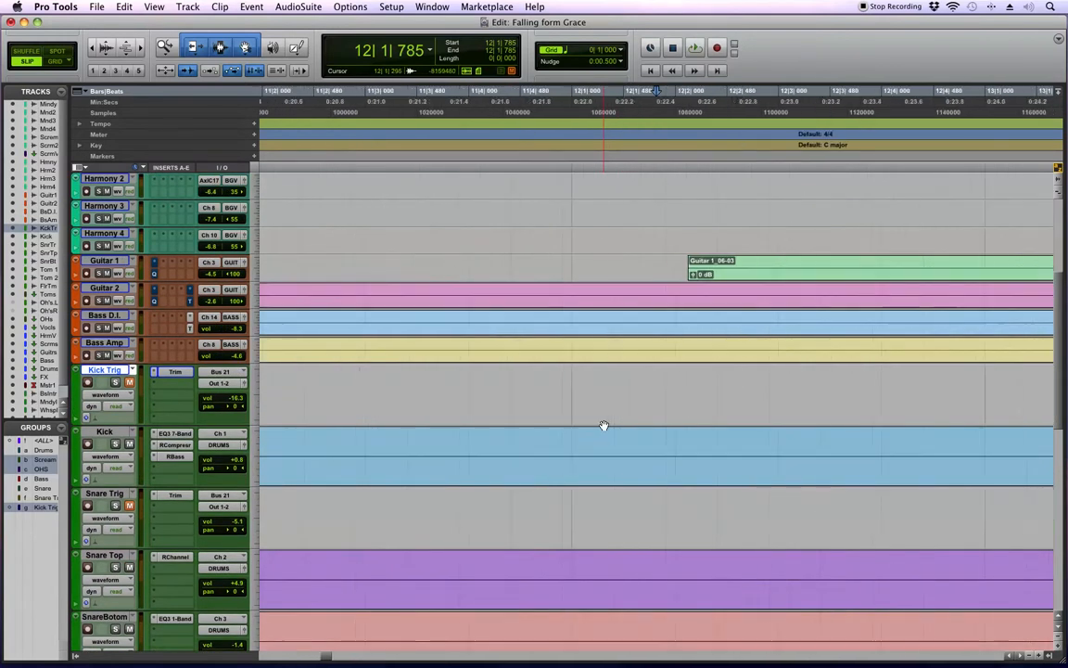
pyautogui.hscroll(10, 605, 399)
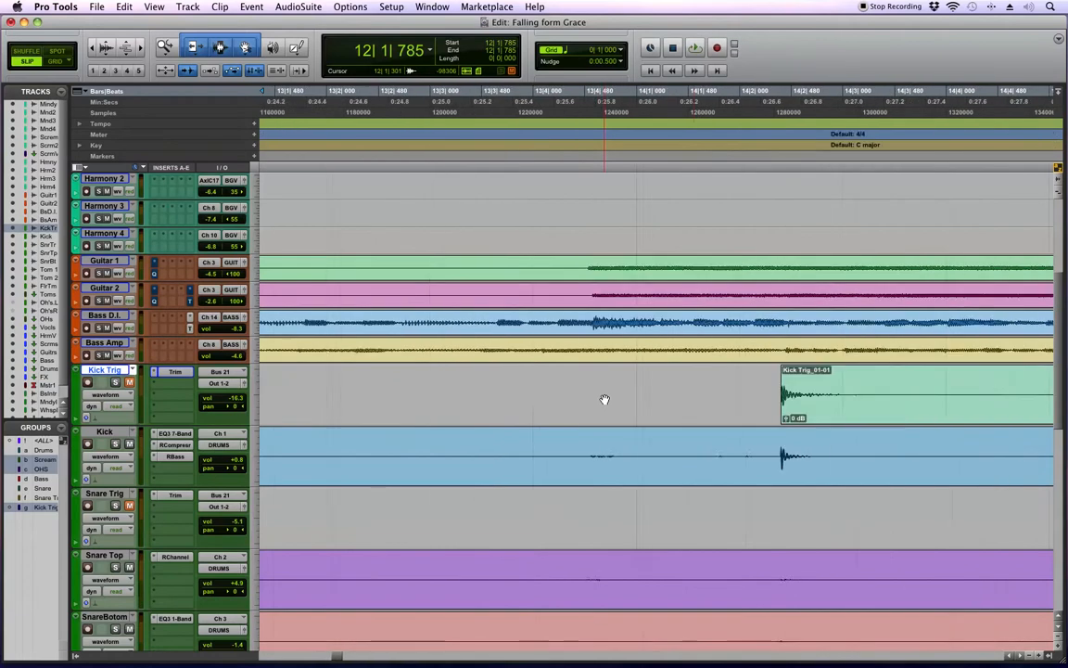
pyautogui.hscroll(3, 605, 398)
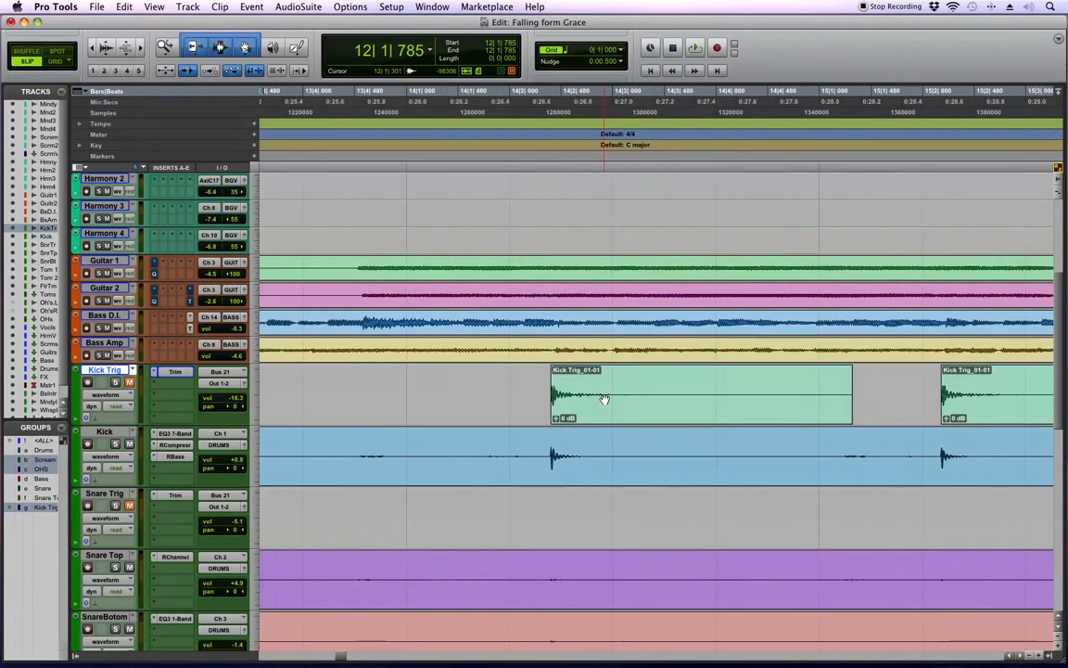
pyautogui.scroll(6, 605, 399)
pyautogui.hscroll(-5, 605, 399)
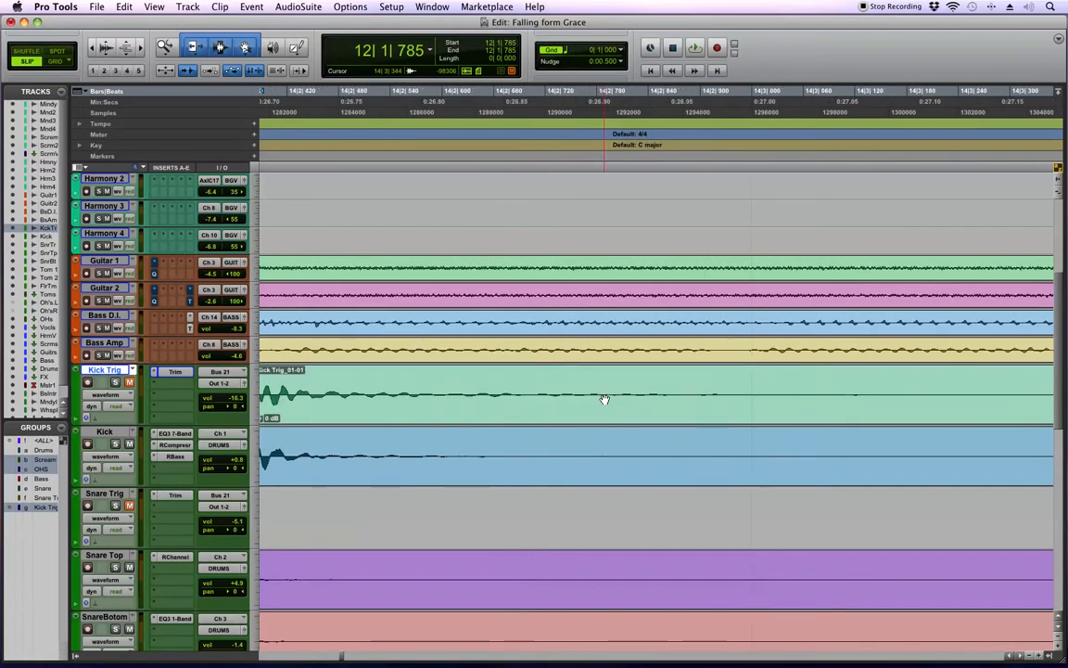
pyautogui.hscroll(-3, 605, 398)
pyautogui.hscroll(-1, 575, 400)
pyautogui.click(411, 384)
pyautogui.press('super+bracketright')
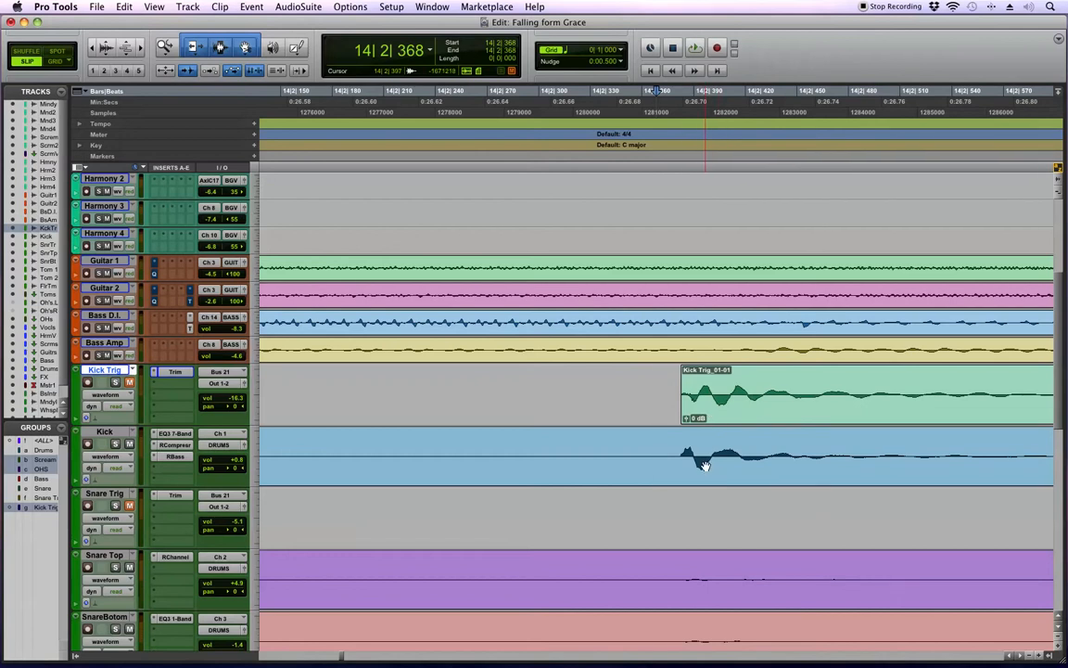
pyautogui.click(619, 390)
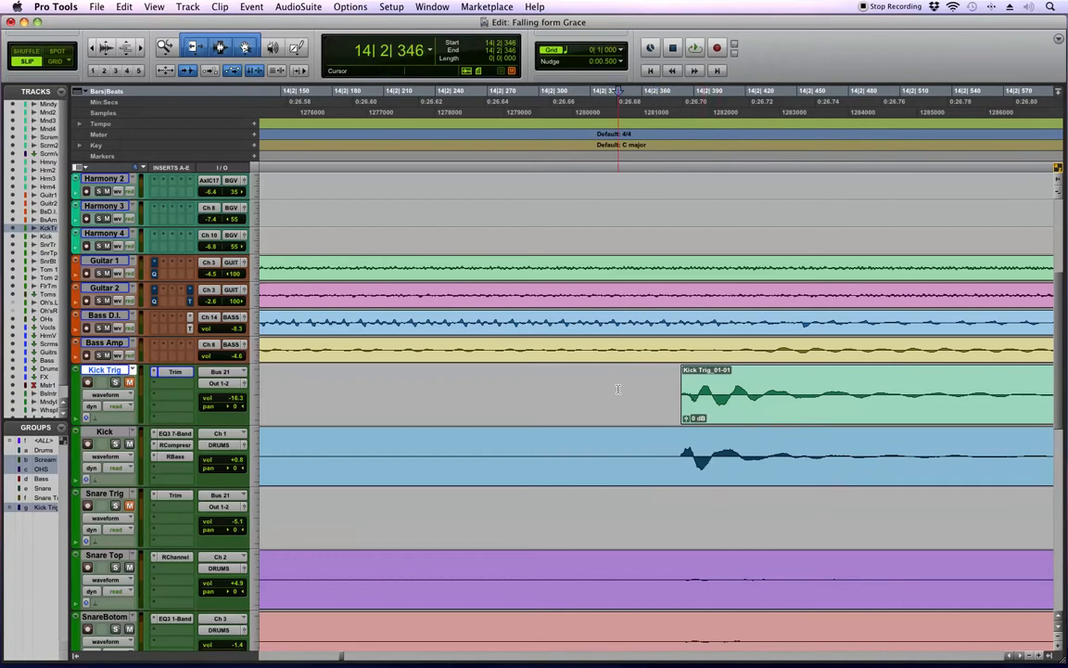
# - Check the Trim plug-in on the Kick Trig track and close its window
pyautogui.click(176, 371)
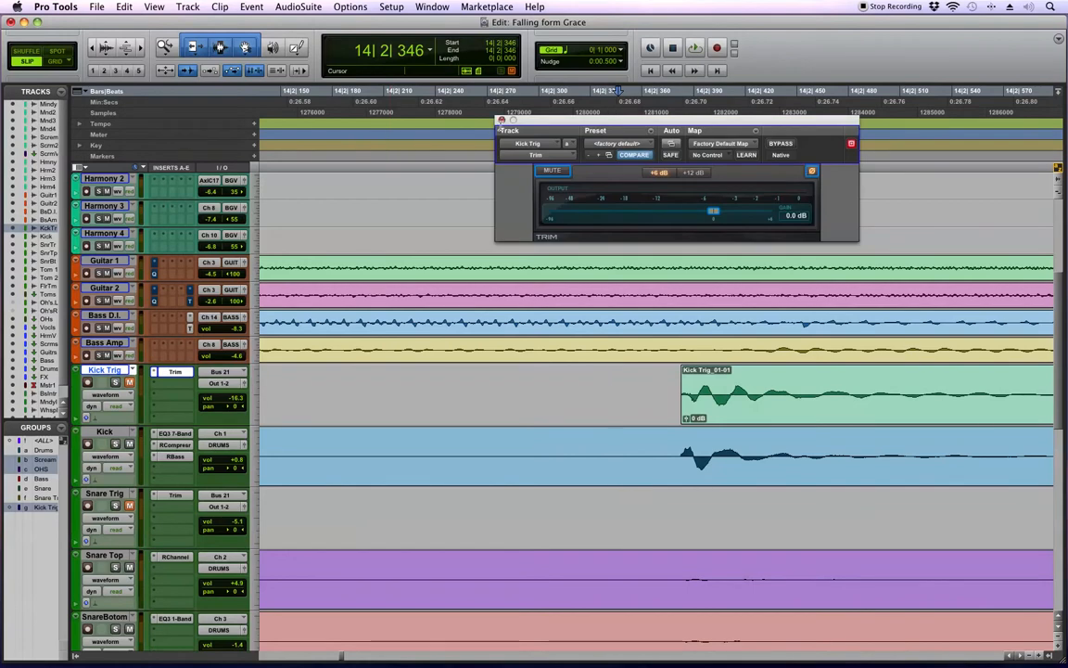
pyautogui.click(501, 120)
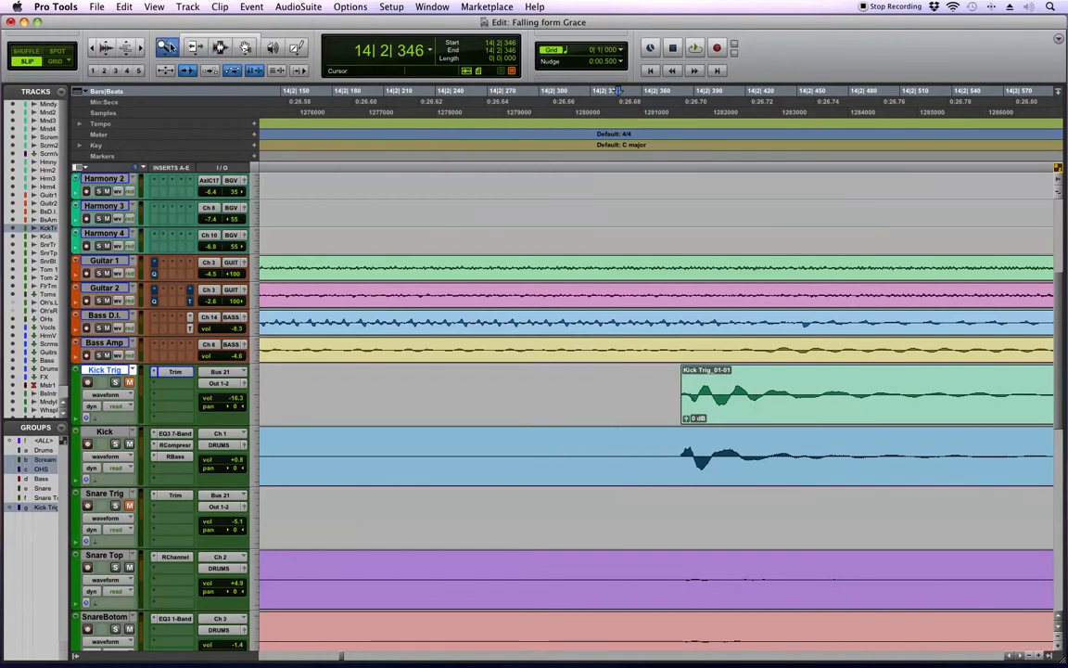
# - Unmute the Snare Trig and Kick Trig tracks and place the edit cursor in bar 18, just before the snare hits begin
pyautogui.doubleClick(159, 45)
pyautogui.click(315, 417)
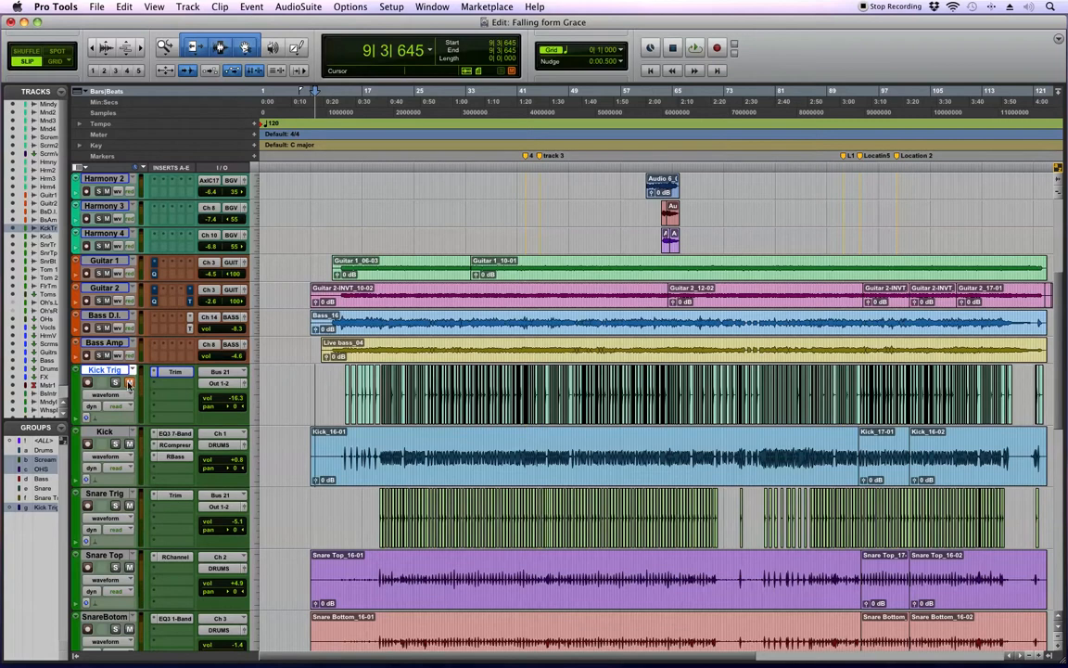
pyautogui.click(375, 499)
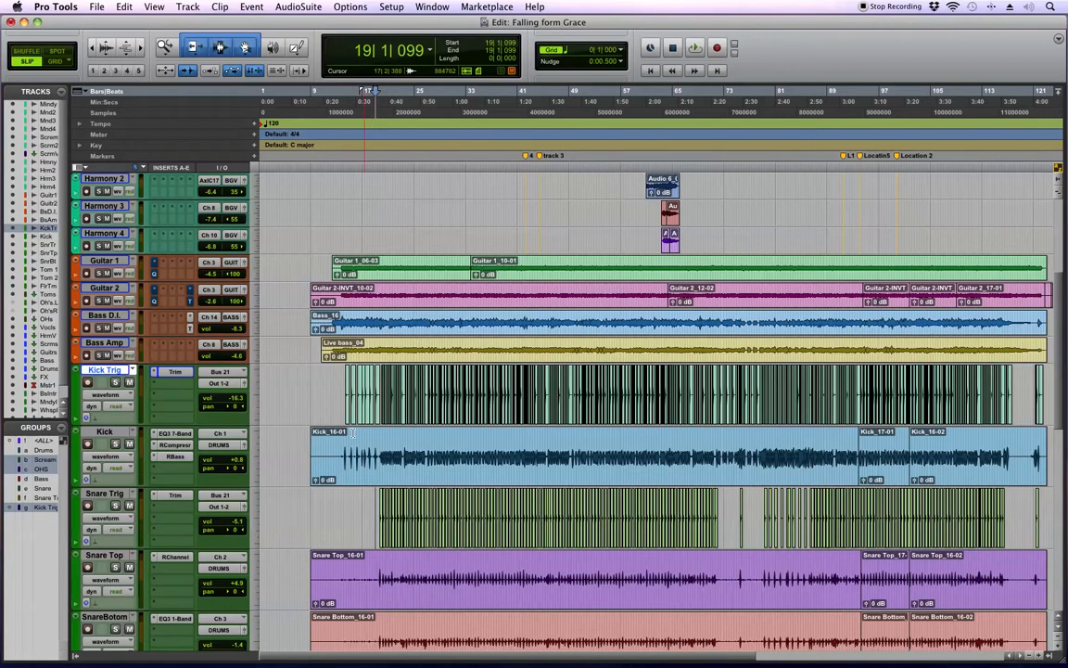
pyautogui.click(372, 231)
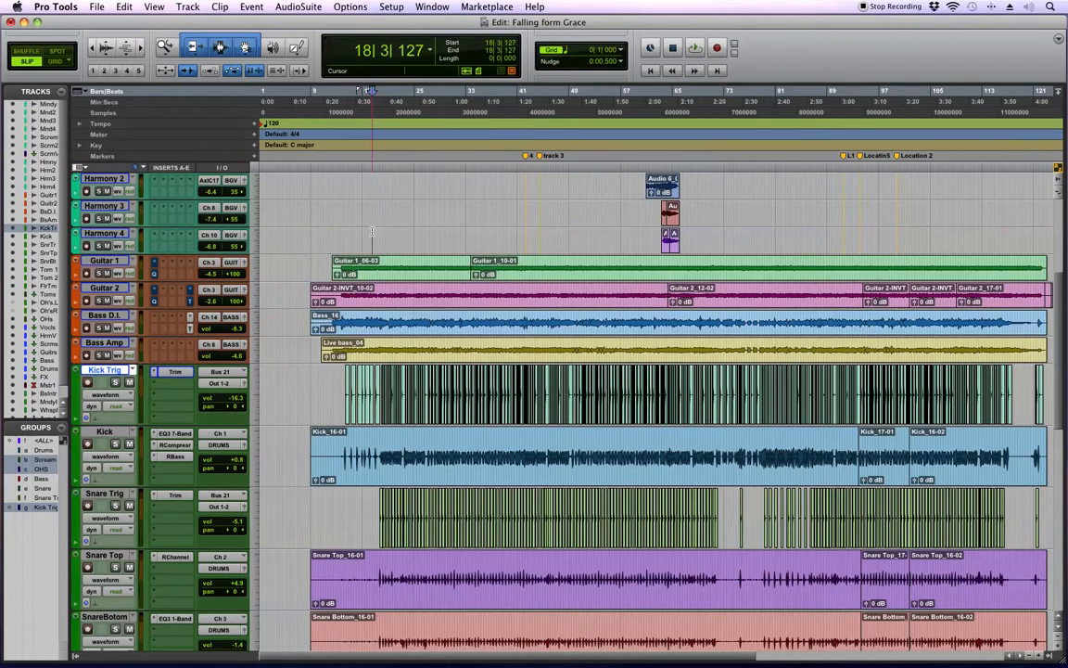
# - Play the mix from bar 18 and compare the drums with the Snare Trig and Kick Trig tracks muted and unmuted, finishing with playback stopped
pyautogui.press('space')
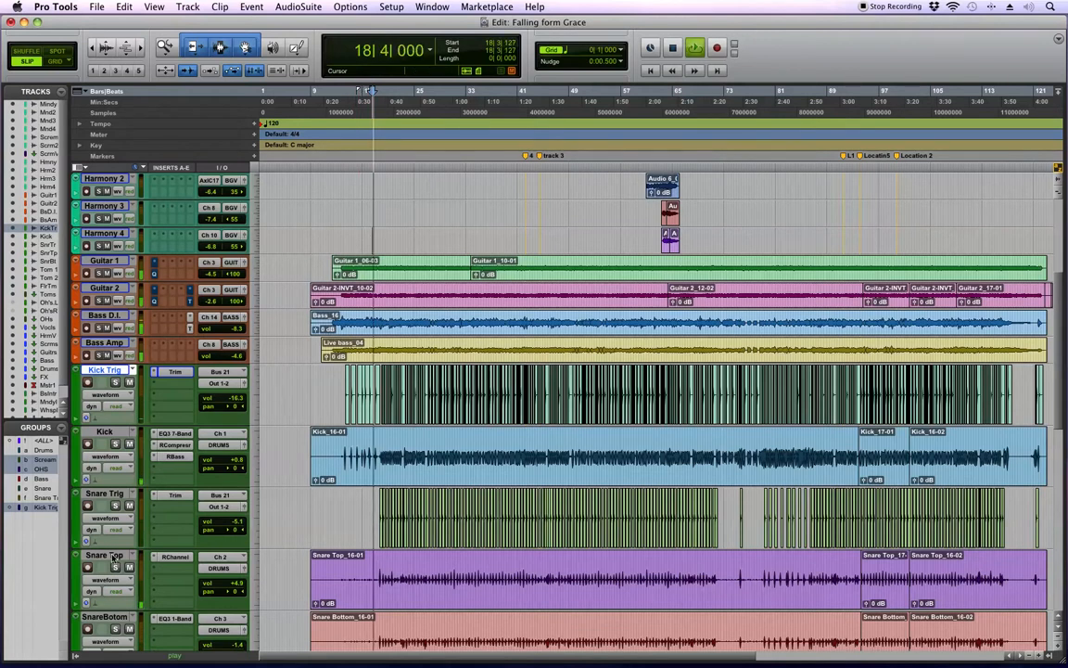
pyautogui.click(129, 506)
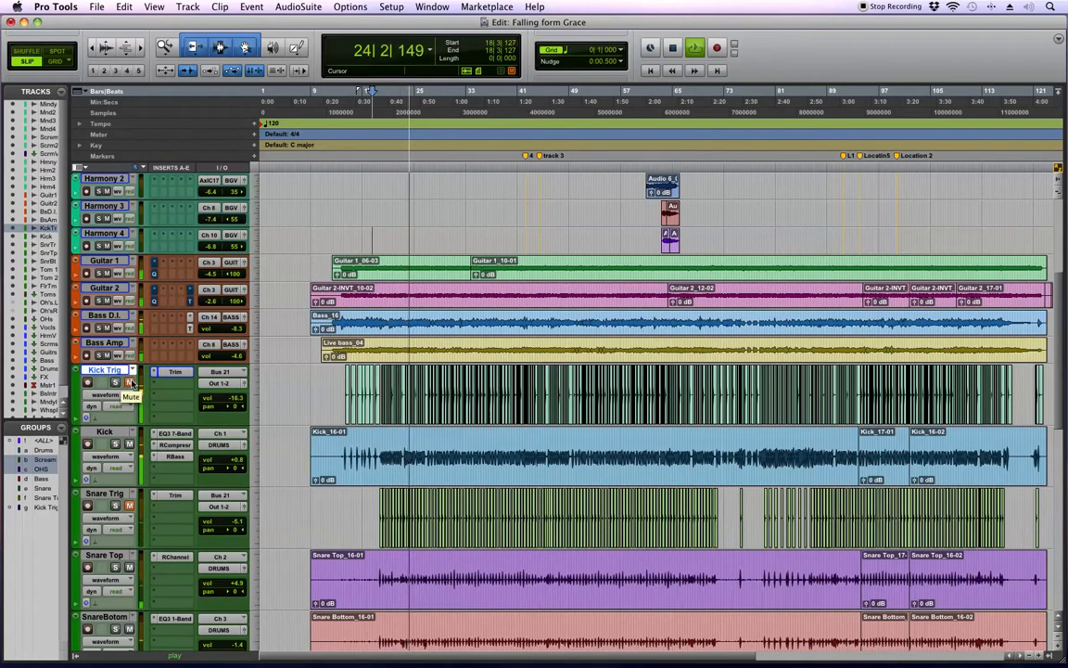
pyautogui.click(129, 382)
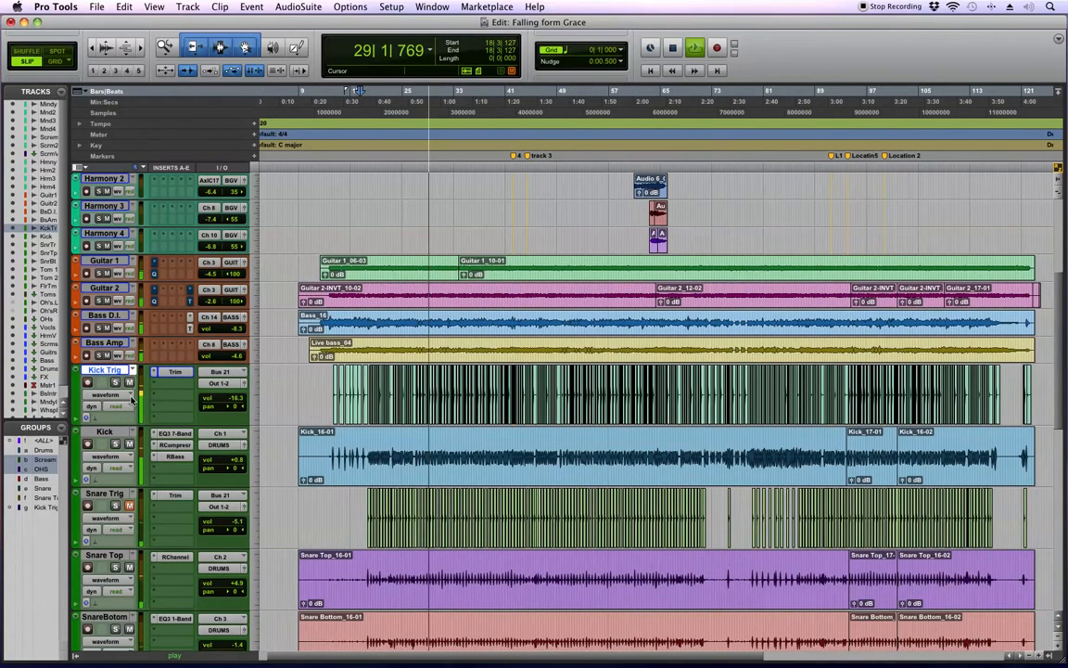
pyautogui.press('space')
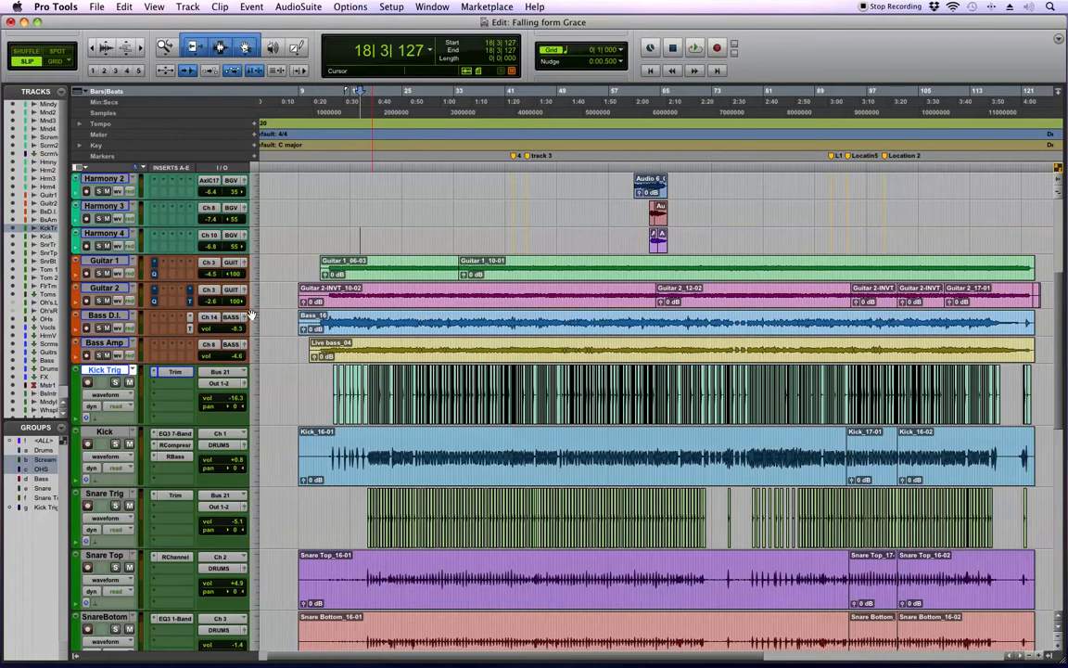
# - Place the edit cursor in bar 10 on the Kick Trig track, ahead of its first trigger clips
pyautogui.click(307, 236)
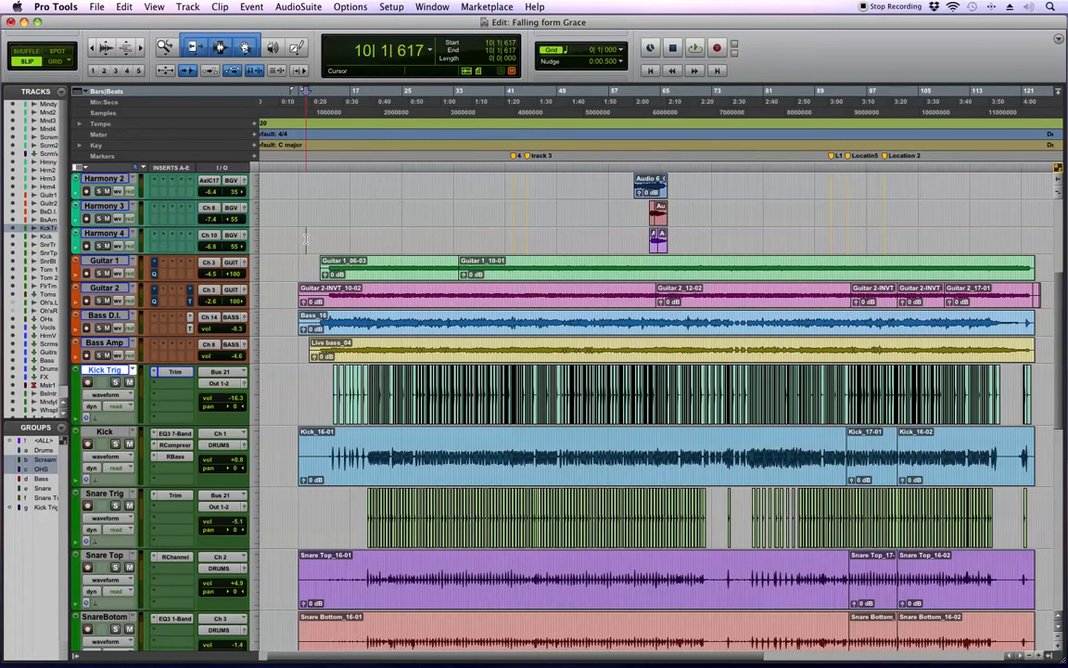
pyautogui.scroll(-6, 396, 341)
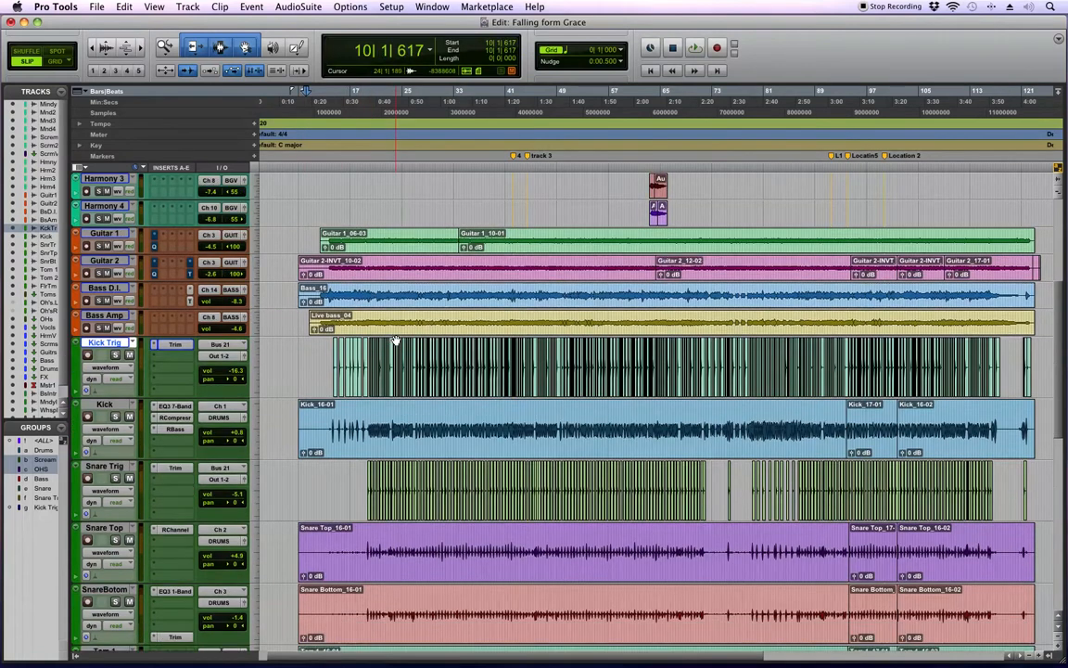
pyautogui.scroll(-14, 395, 342)
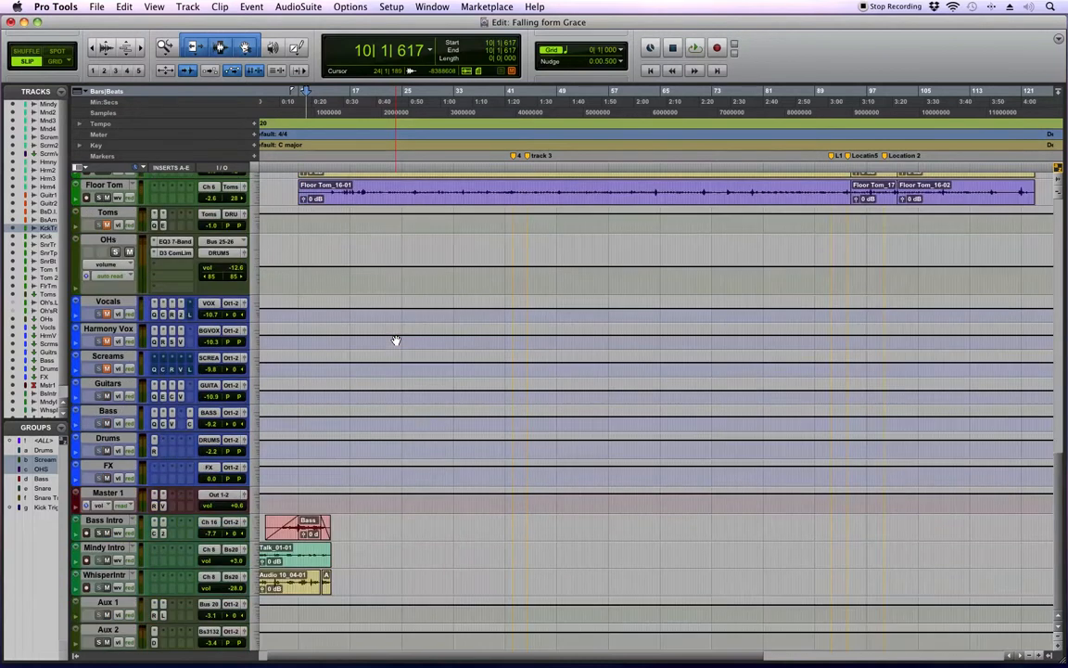
pyautogui.scroll(20, 395, 342)
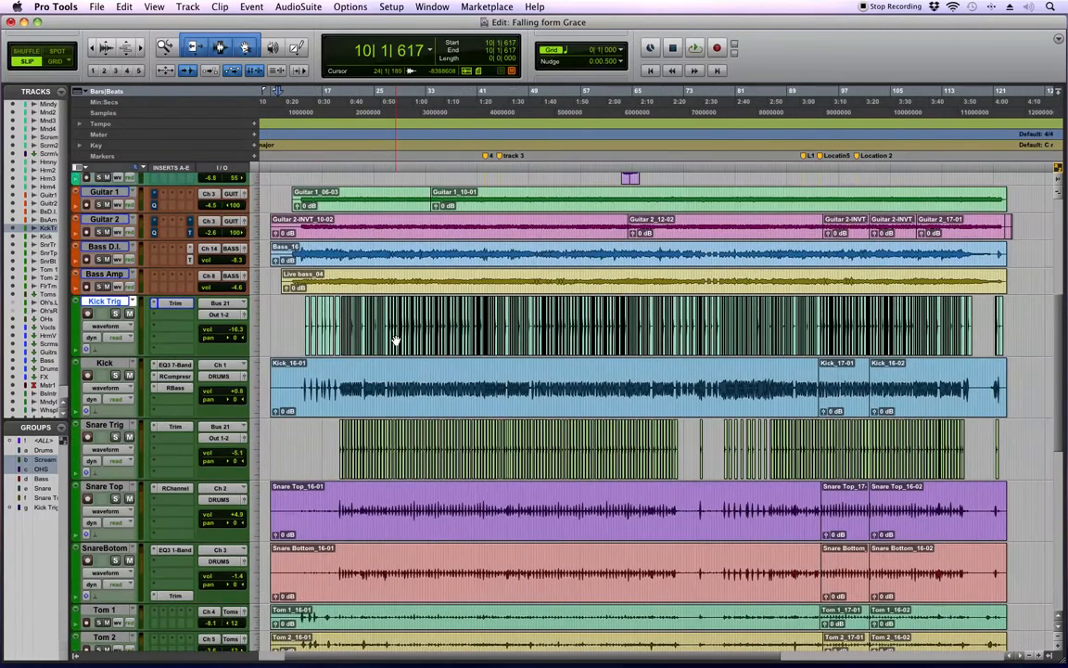
pyautogui.scroll(4, 395, 342)
pyautogui.hscroll(-3, 395, 341)
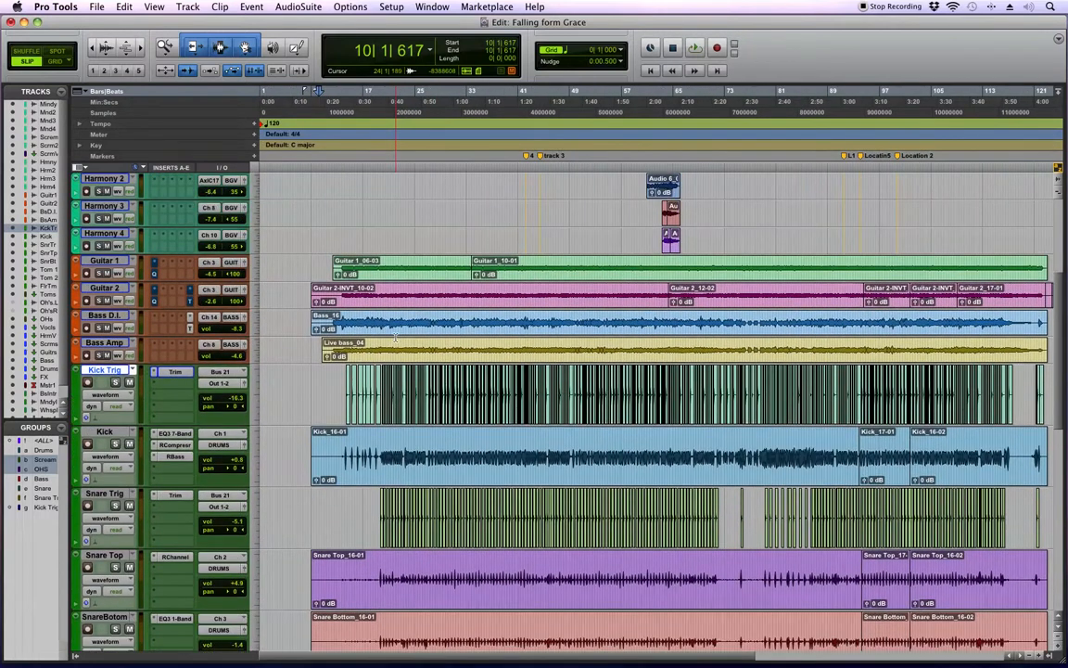
pyautogui.click(322, 376)
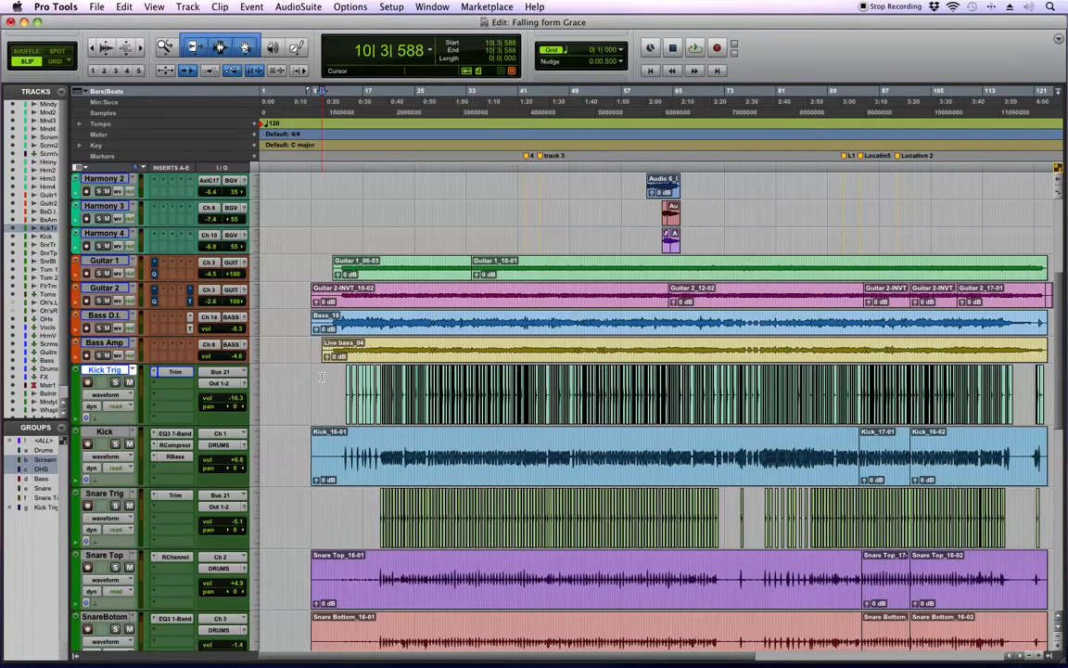